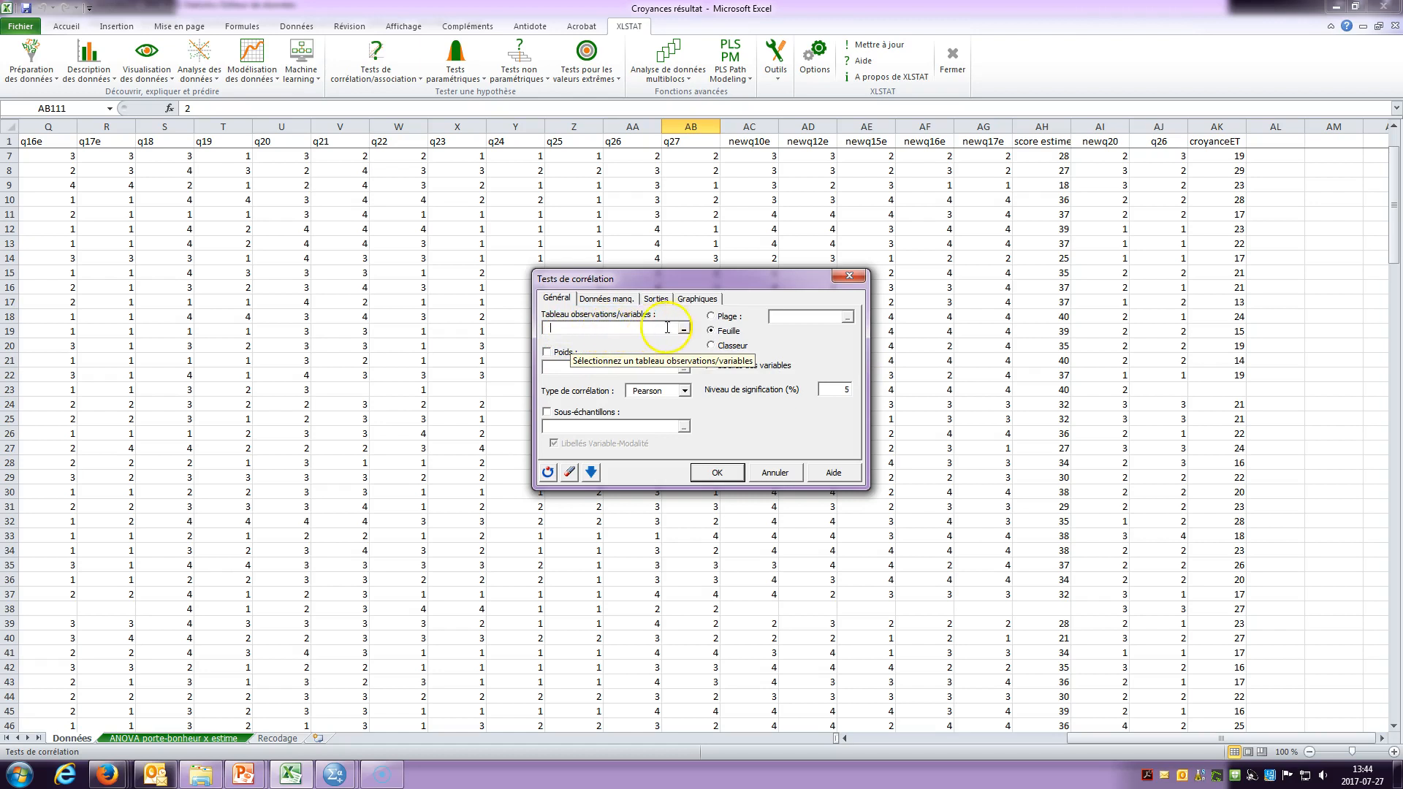
- Select the score estime and croyanceET columns (AH and AK) as the observations/variables table for the correlation test
{"action": "left_click", "coordinate": [683, 330]}
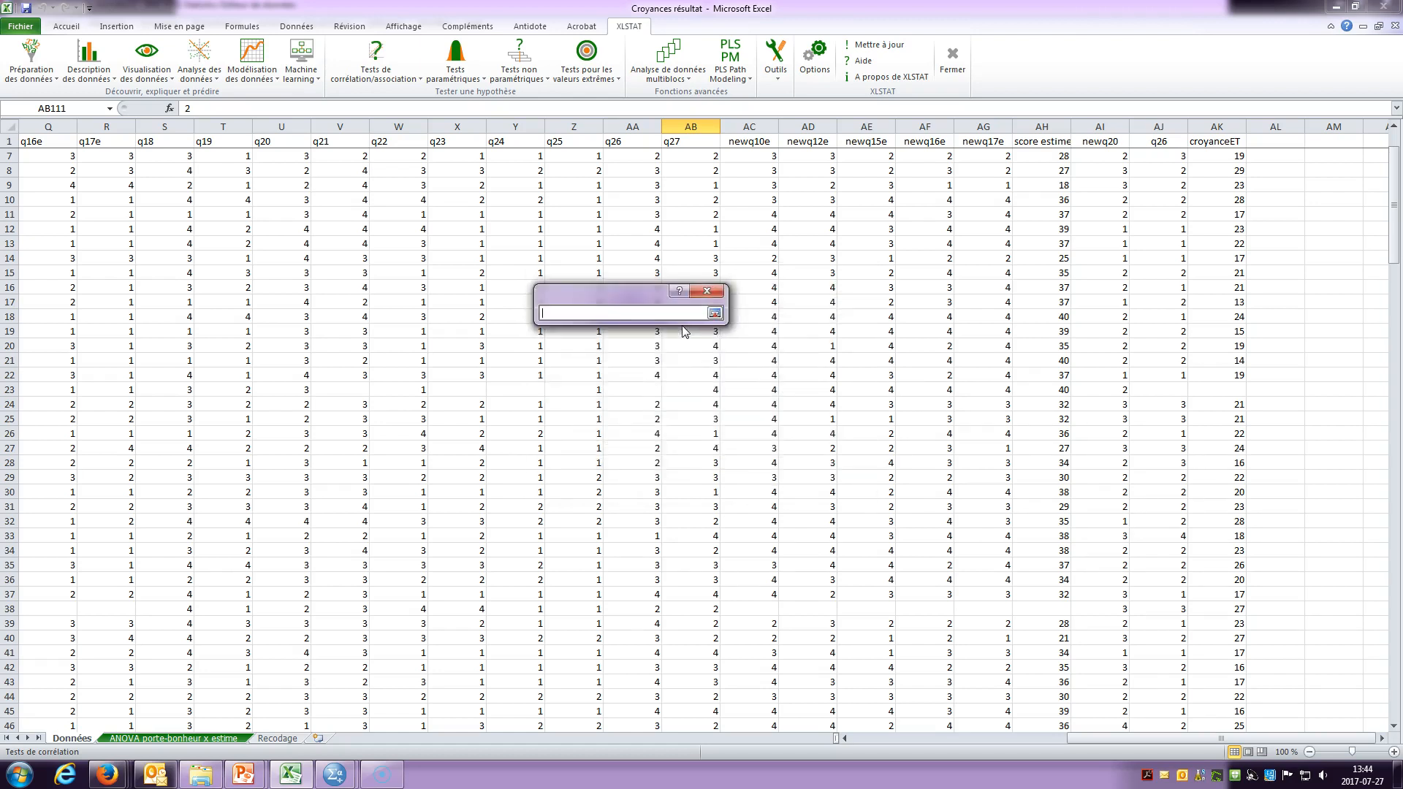
{"action": "left_click", "coordinate": [1054, 127]}
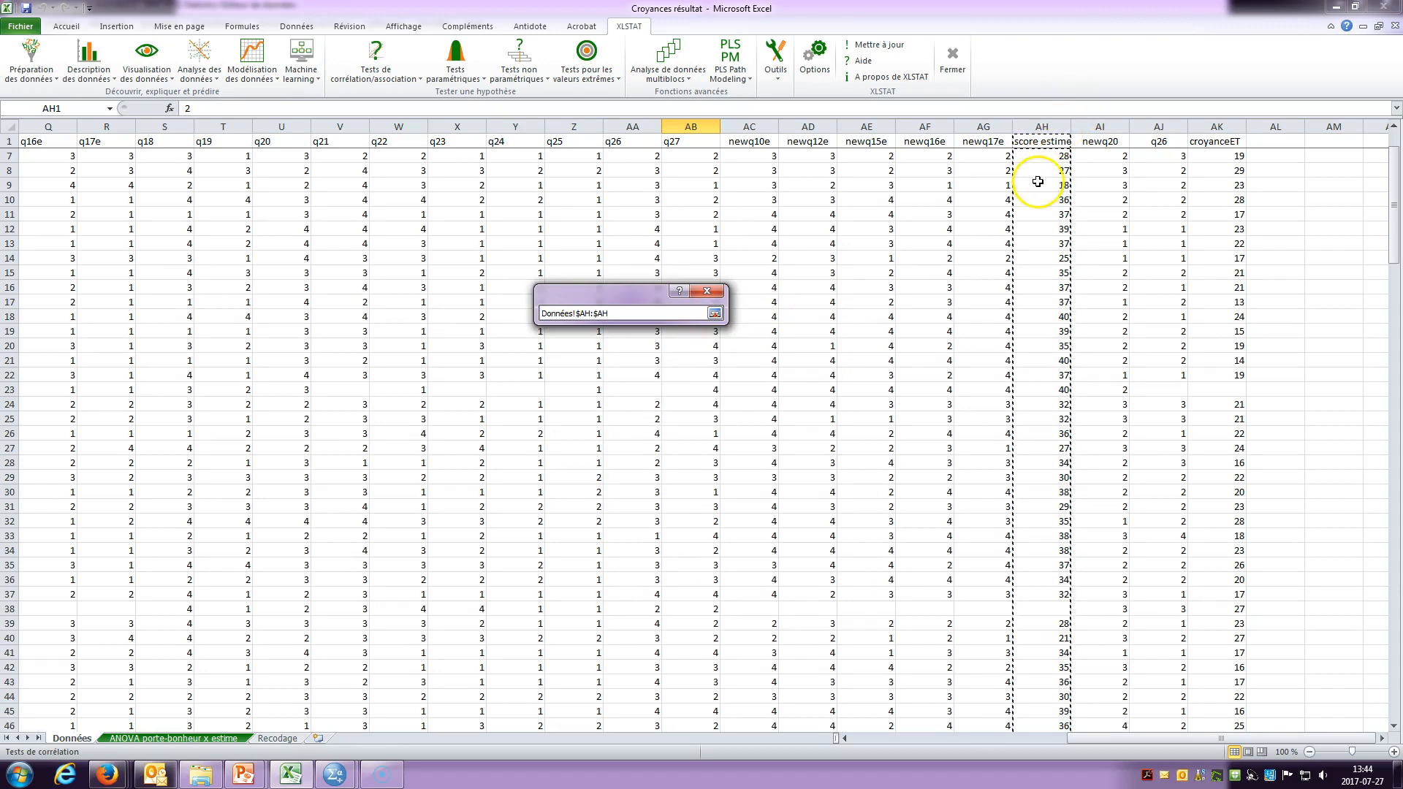
{"action": "left_click", "coordinate": [1209, 127], "text": "ctrl"}
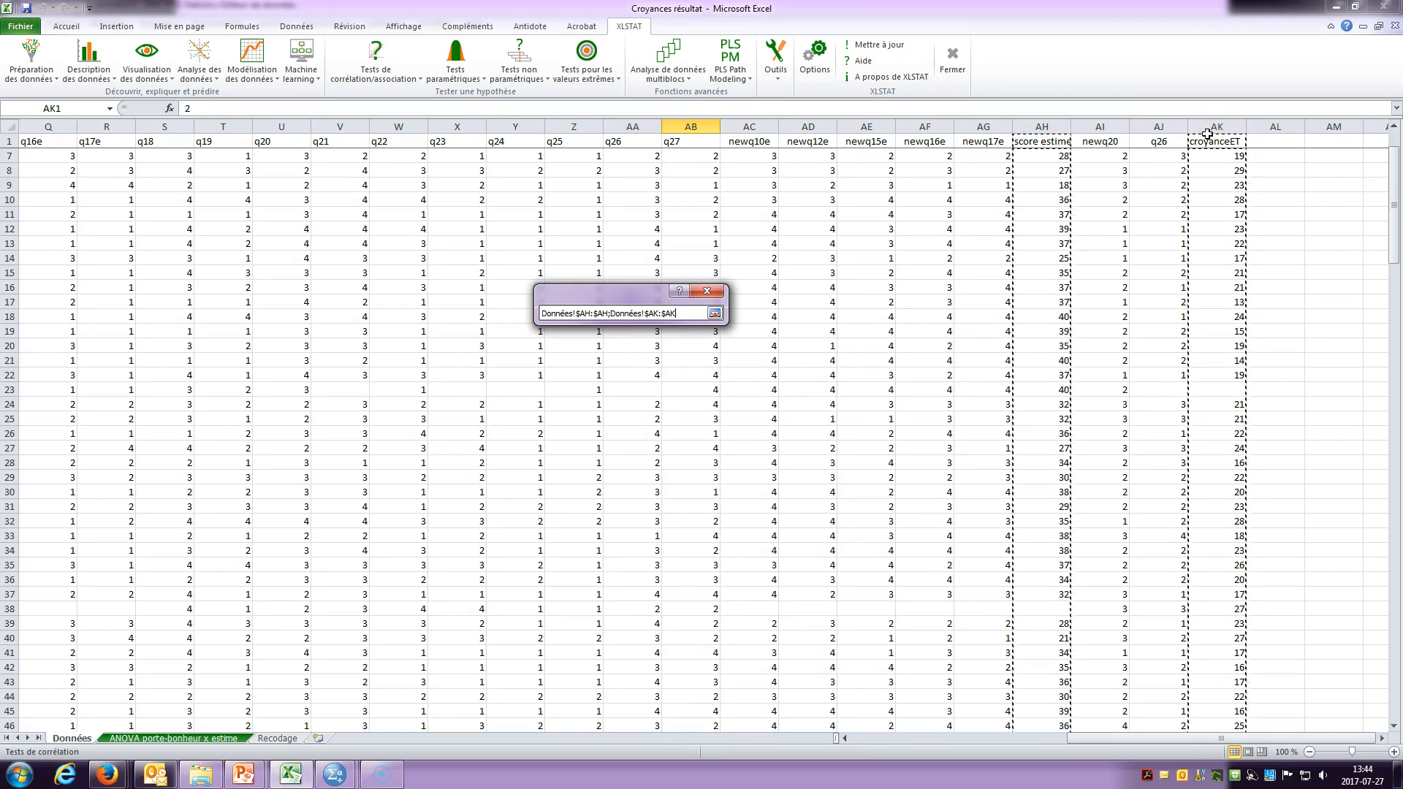
{"action": "key", "text": "Return"}
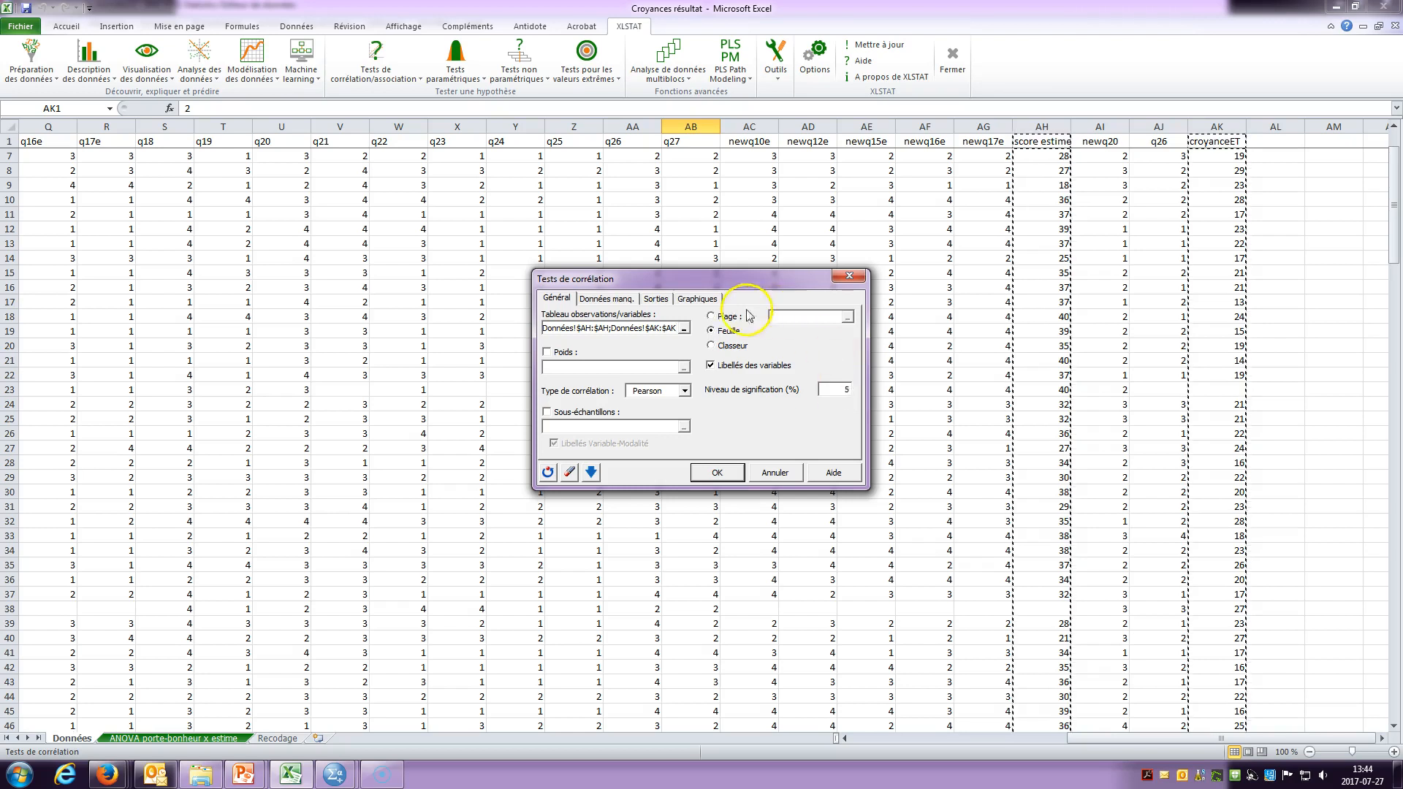
- Review the missing-data and output options, choose Histogrammes for the scatter plot charts, and run the Pearson correlation test
{"action": "left_click", "coordinate": [625, 302]}
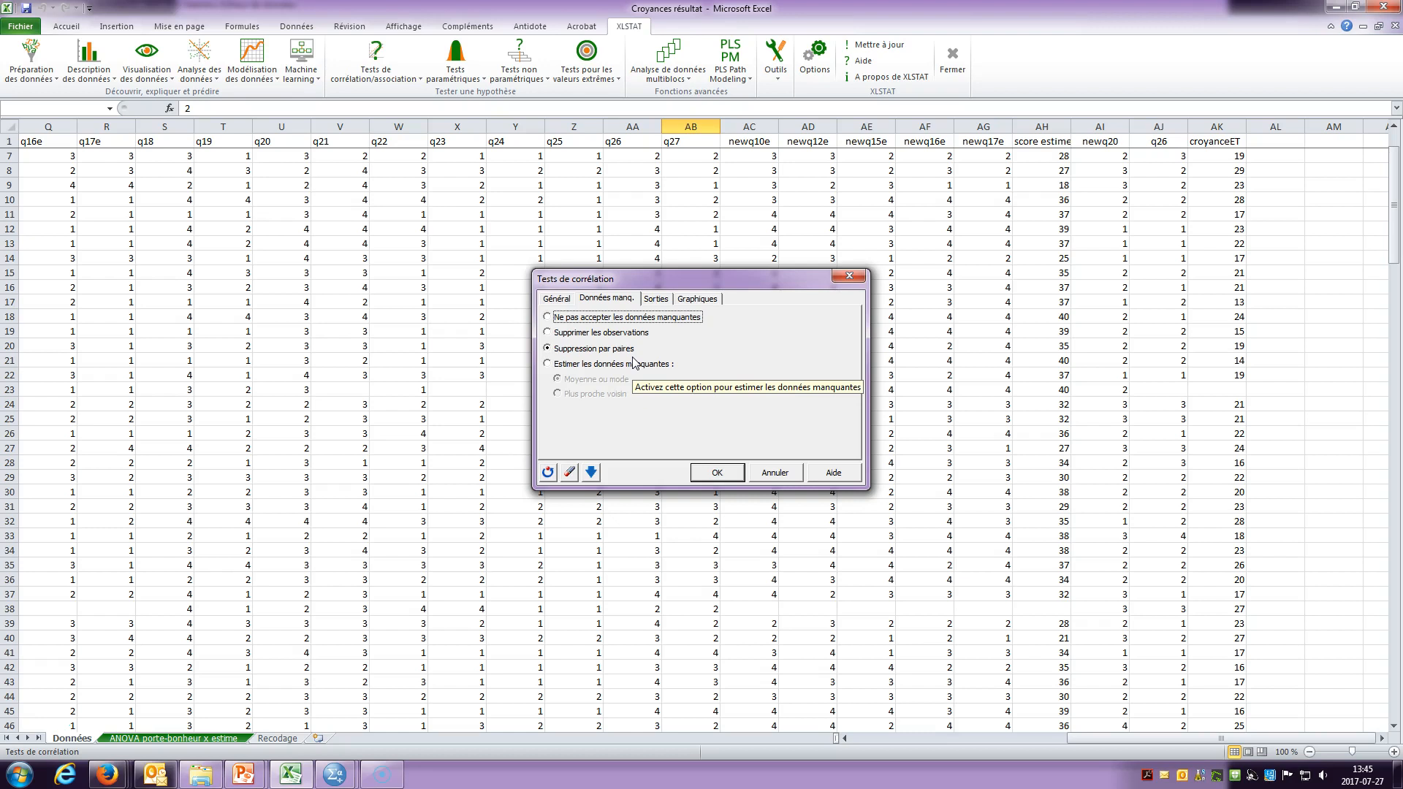
{"action": "left_click", "coordinate": [661, 300]}
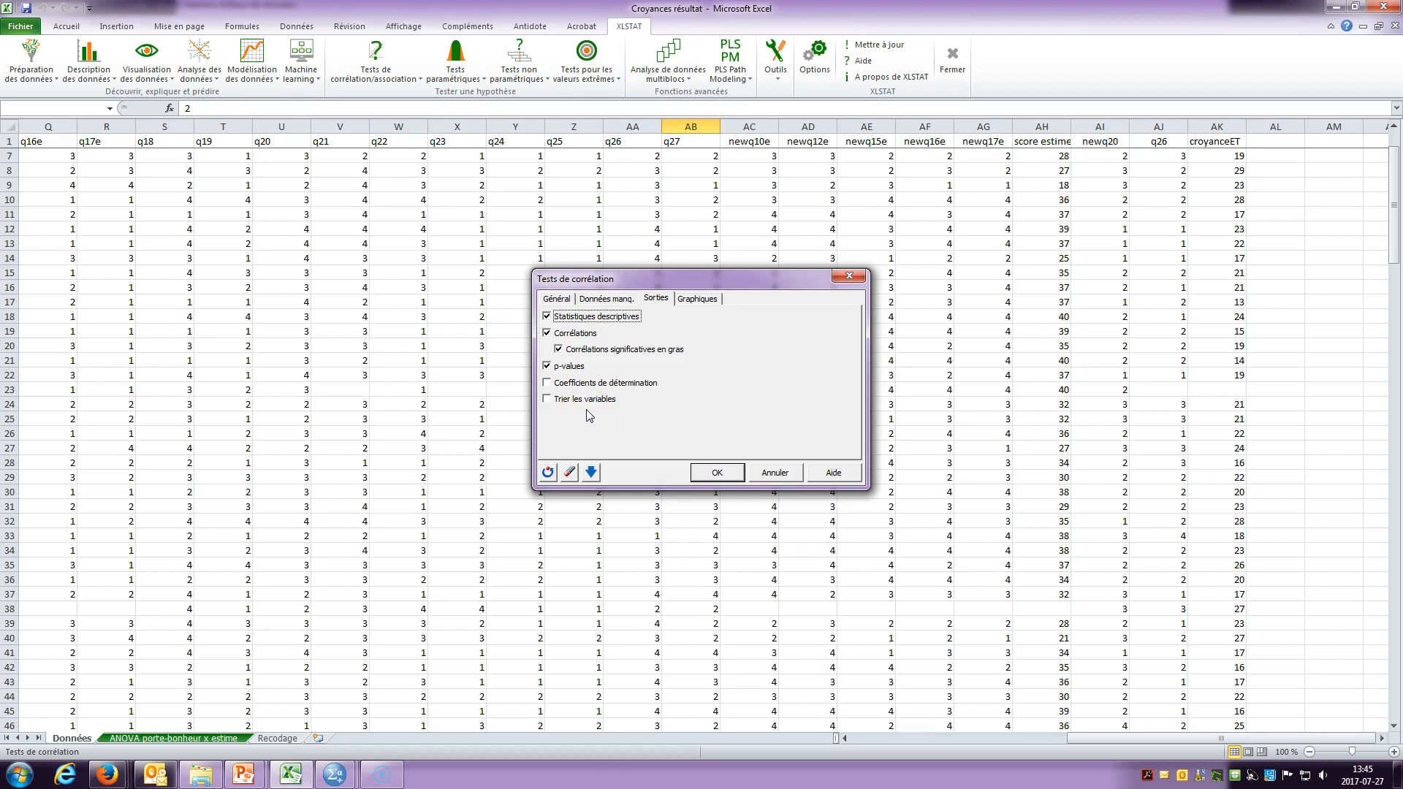
{"action": "left_click", "coordinate": [698, 299]}
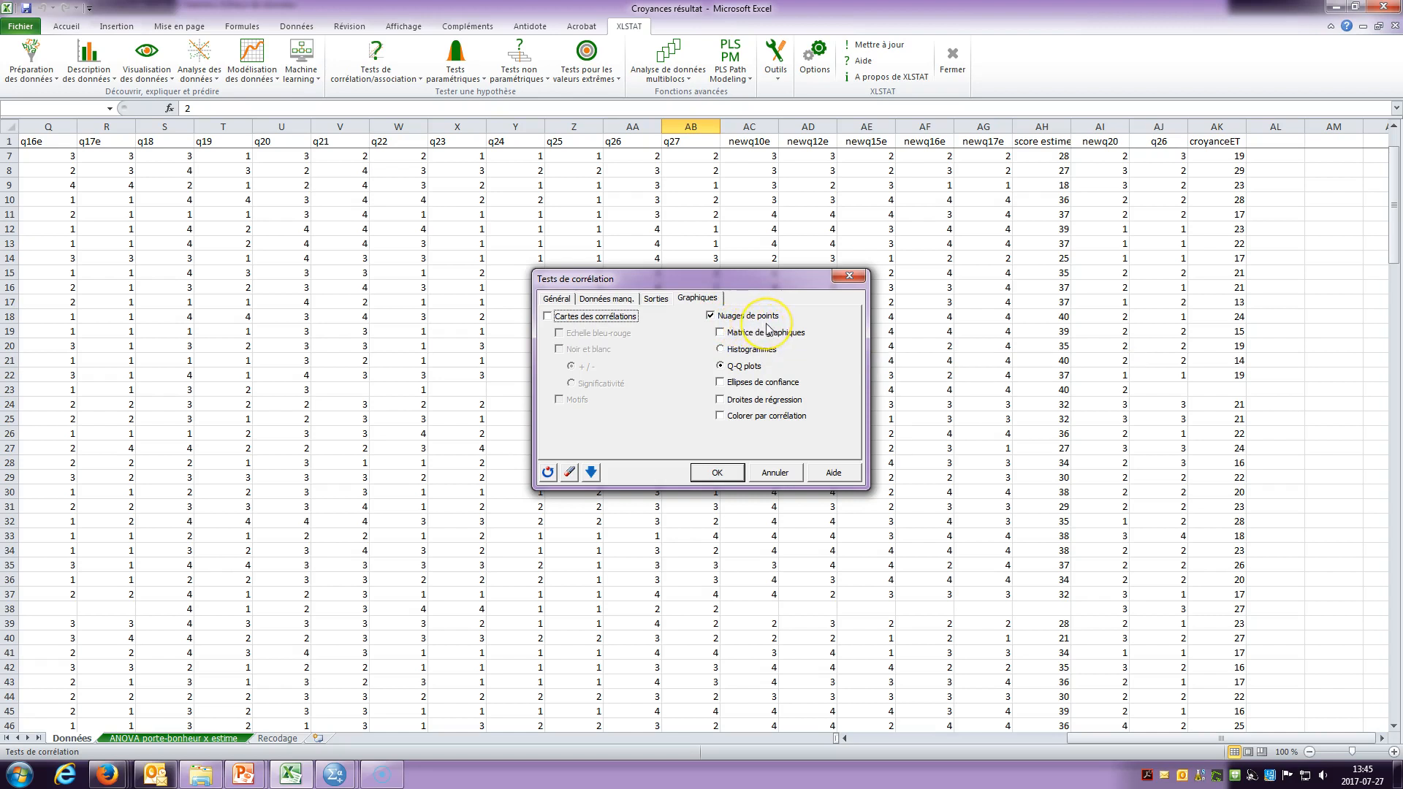
{"action": "left_click", "coordinate": [725, 350]}
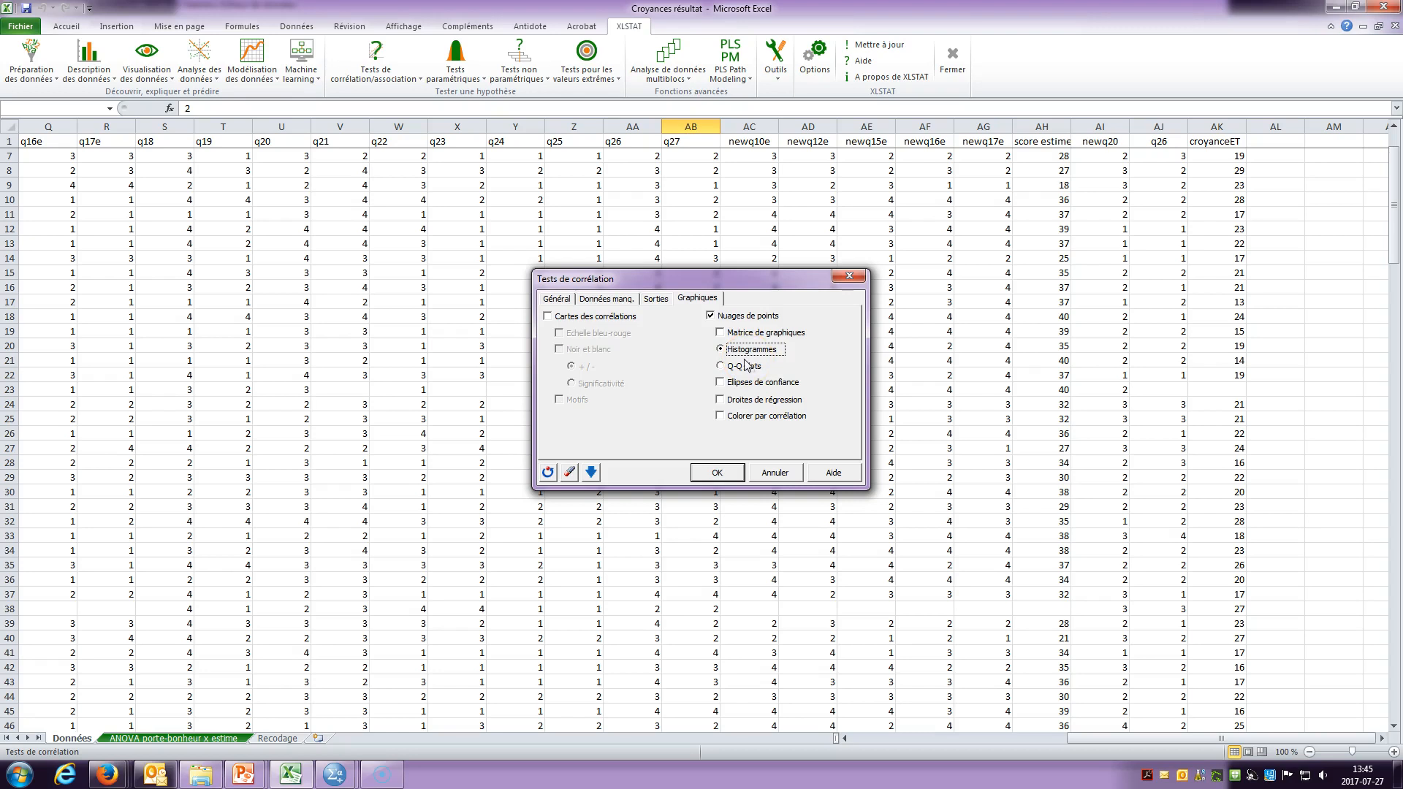
{"action": "left_click", "coordinate": [717, 472]}
{"action": "left_click", "coordinate": [803, 456]}
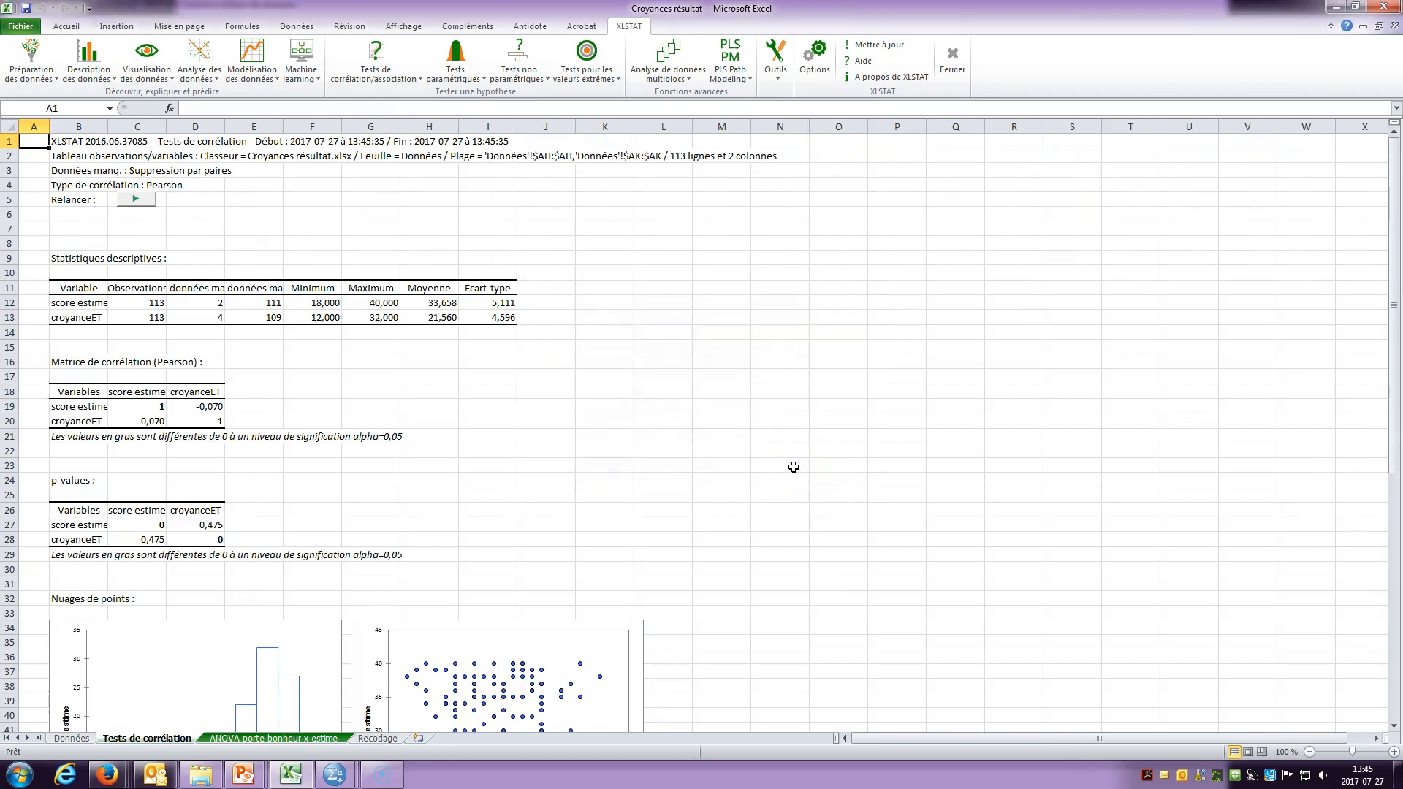
- Examine the descriptive statistics, the p-values and the Pearson correlation matrix for score estime and croyanceET
{"action": "scroll", "coordinate": [794, 467], "scroll_direction": "down", "scroll_amount": 12}
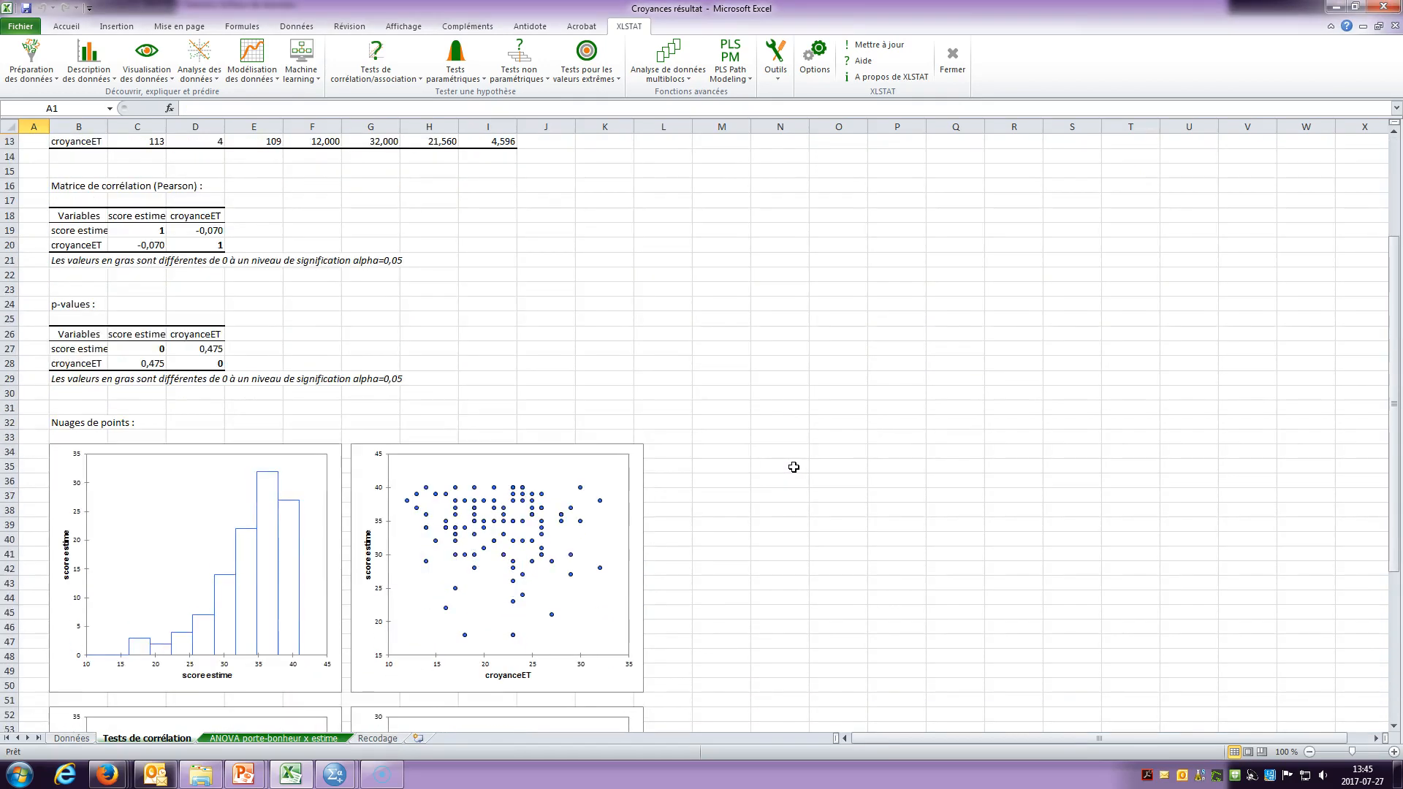
{"action": "scroll", "coordinate": [814, 495], "scroll_direction": "up", "scroll_amount": 12}
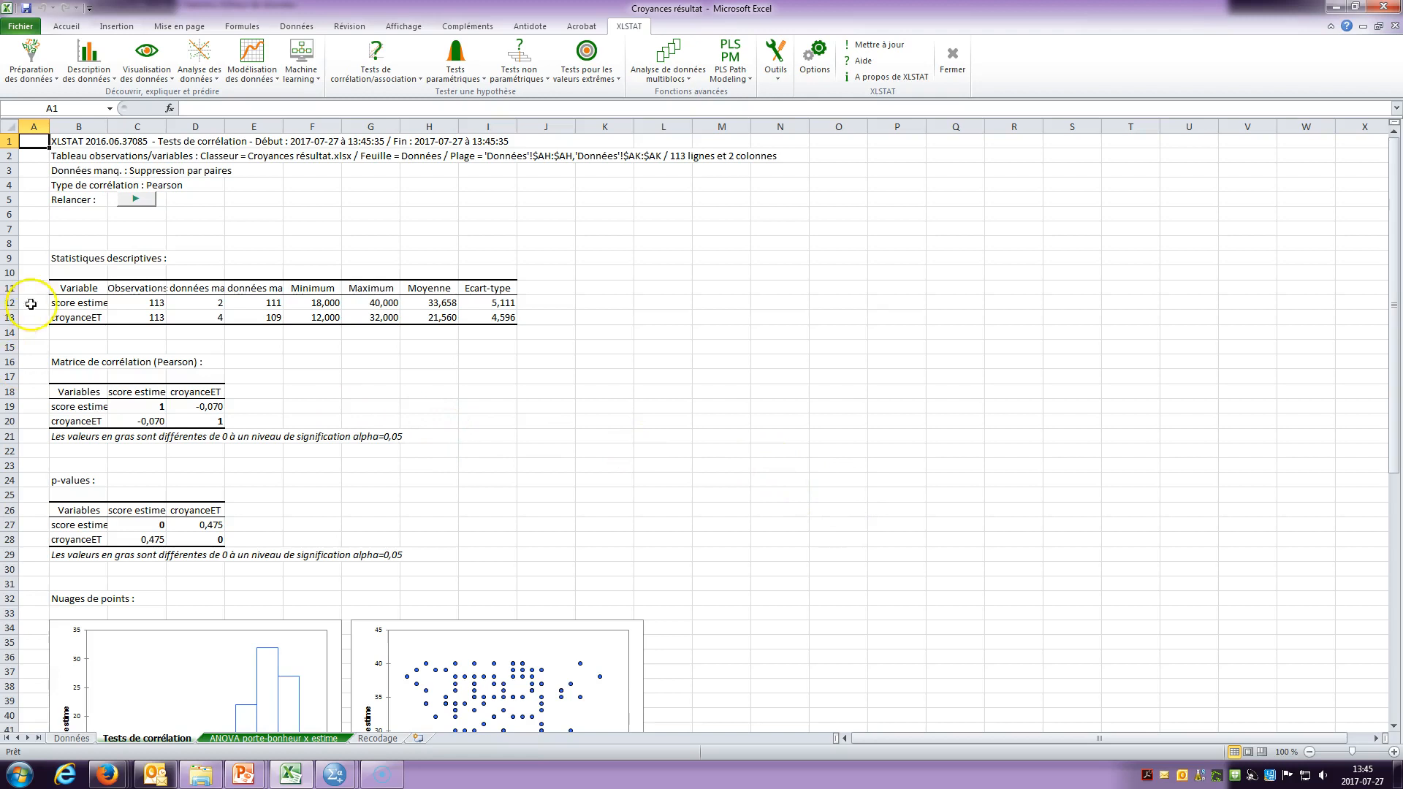
{"action": "left_click", "coordinate": [61, 285]}
{"action": "left_click_drag", "start_coordinate": [61, 285], "coordinate": [501, 322]}
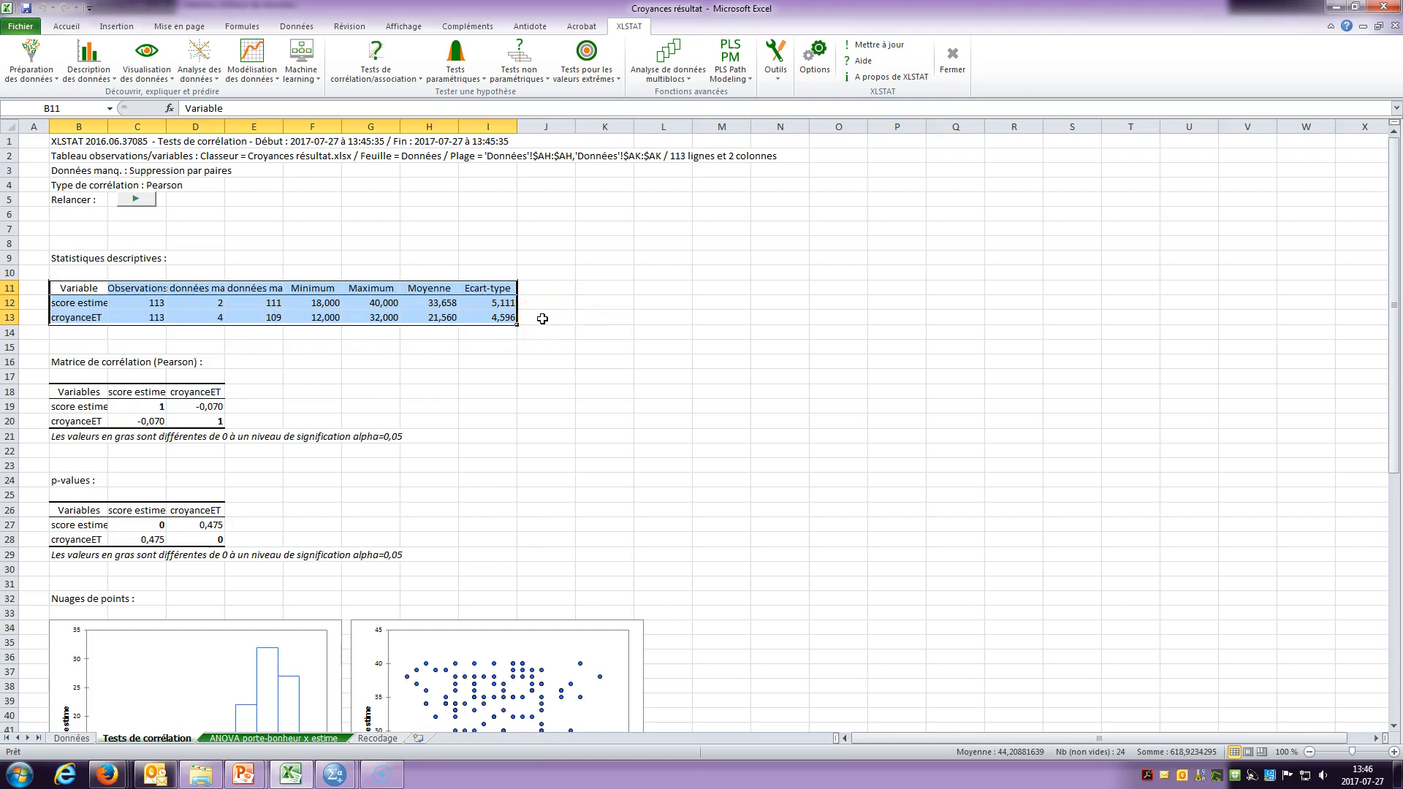
{"action": "scroll", "coordinate": [417, 330], "scroll_direction": "down", "scroll_amount": 2}
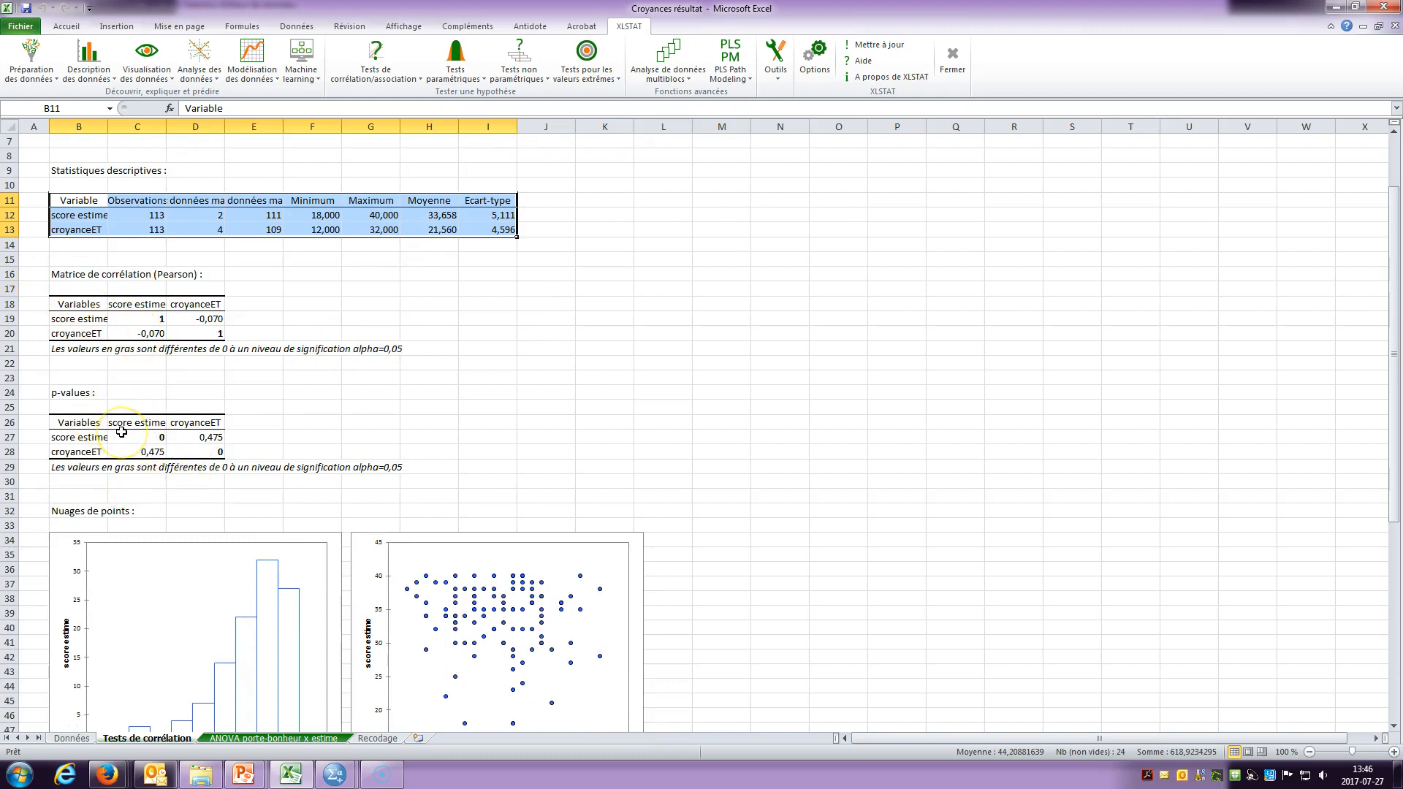
{"action": "left_click_drag", "start_coordinate": [78, 429], "coordinate": [218, 452]}
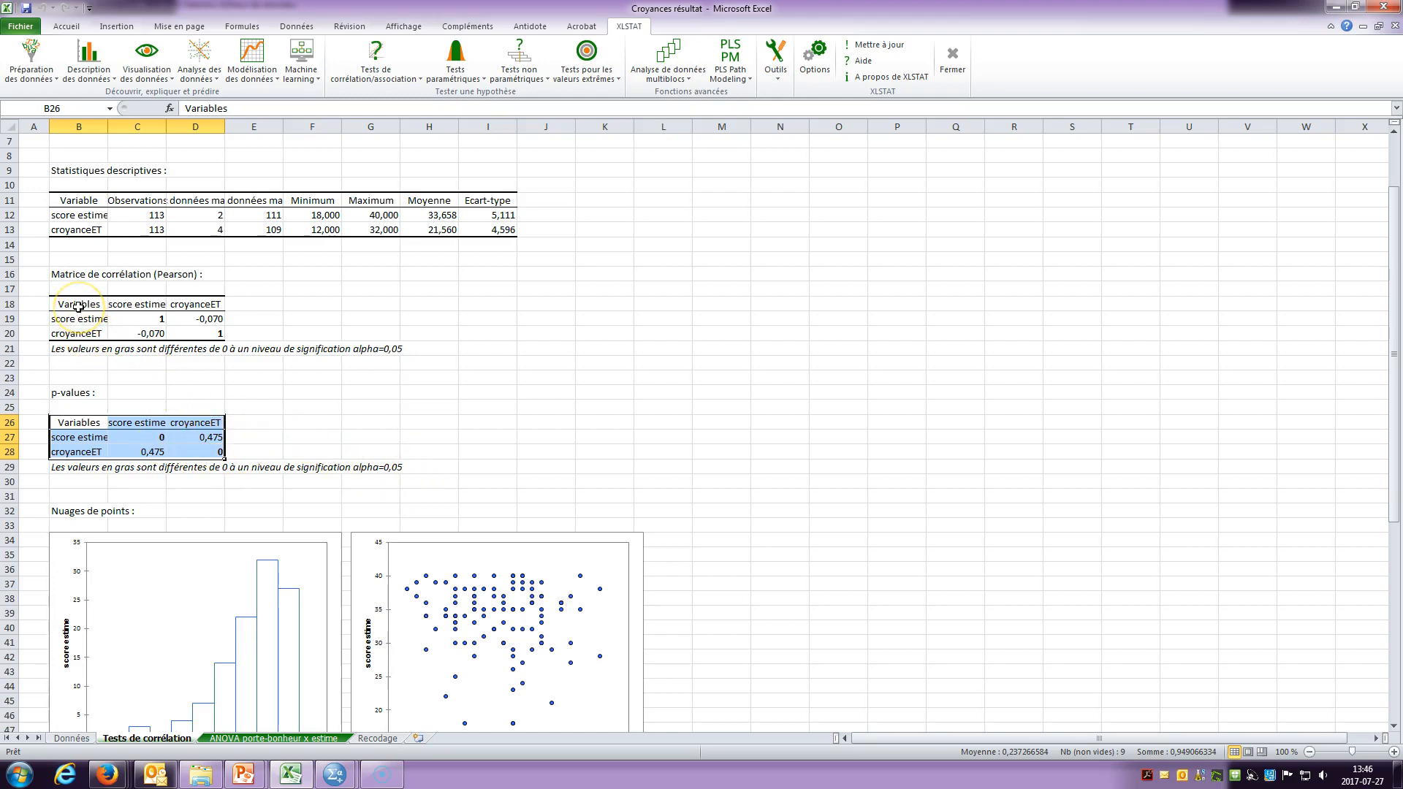
{"action": "left_click_drag", "start_coordinate": [78, 305], "coordinate": [209, 333]}
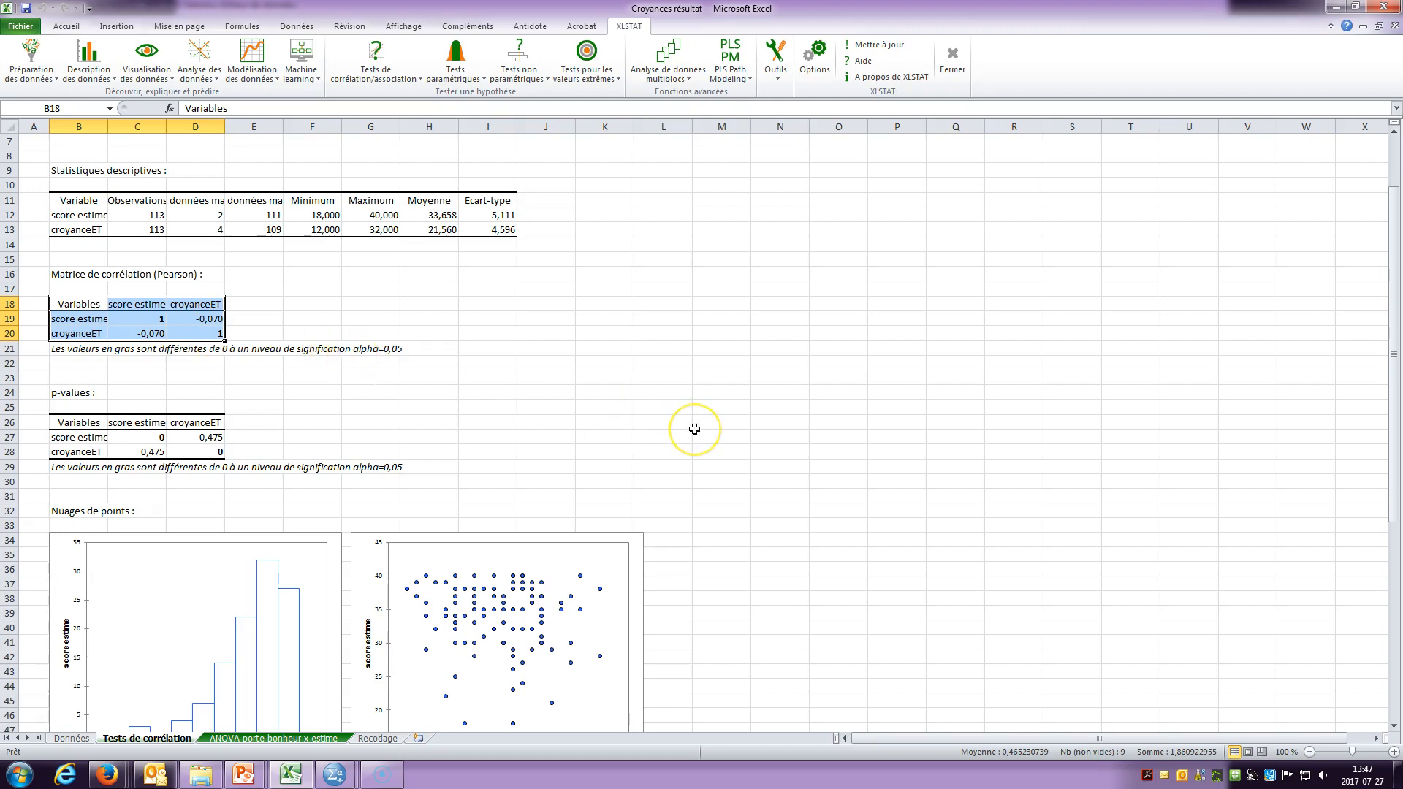
- Examine the Nuages de points charts, comparing the two scatter plots of score estime and croyanceET
{"action": "scroll", "coordinate": [694, 428], "scroll_direction": "down", "scroll_amount": 1}
{"action": "scroll", "coordinate": [694, 429], "scroll_direction": "down", "scroll_amount": 3}
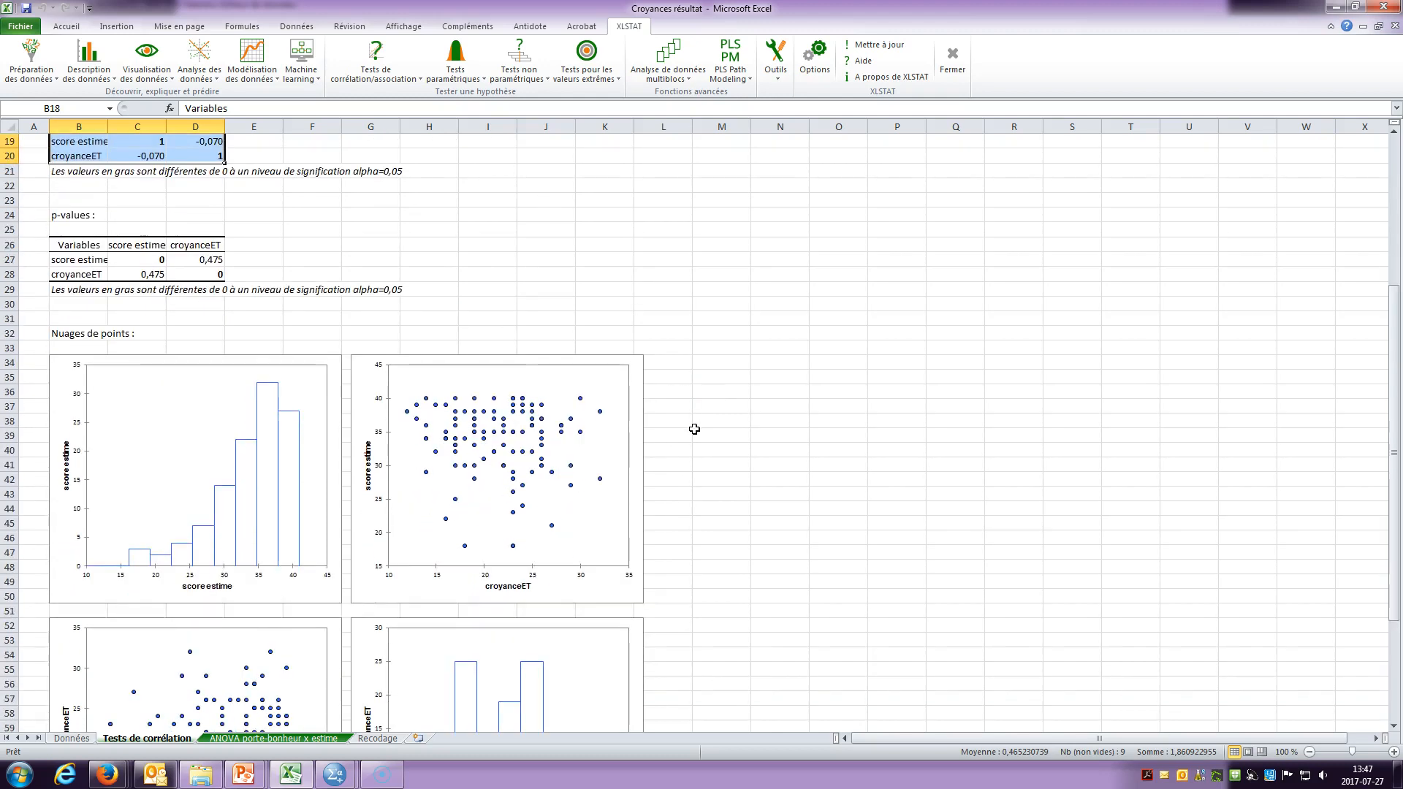
{"action": "scroll", "coordinate": [694, 429], "scroll_direction": "down", "scroll_amount": 4}
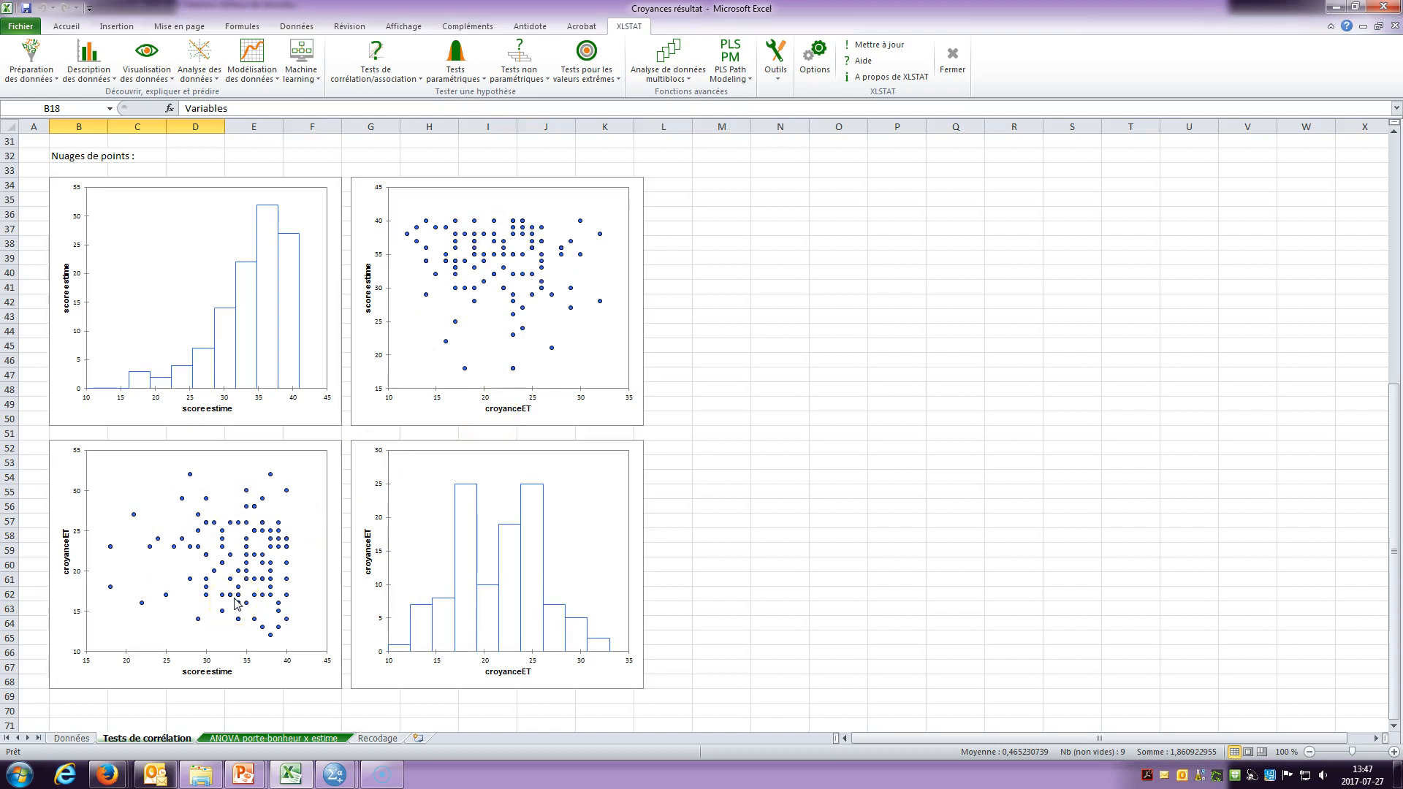
{"action": "left_click", "coordinate": [186, 595]}
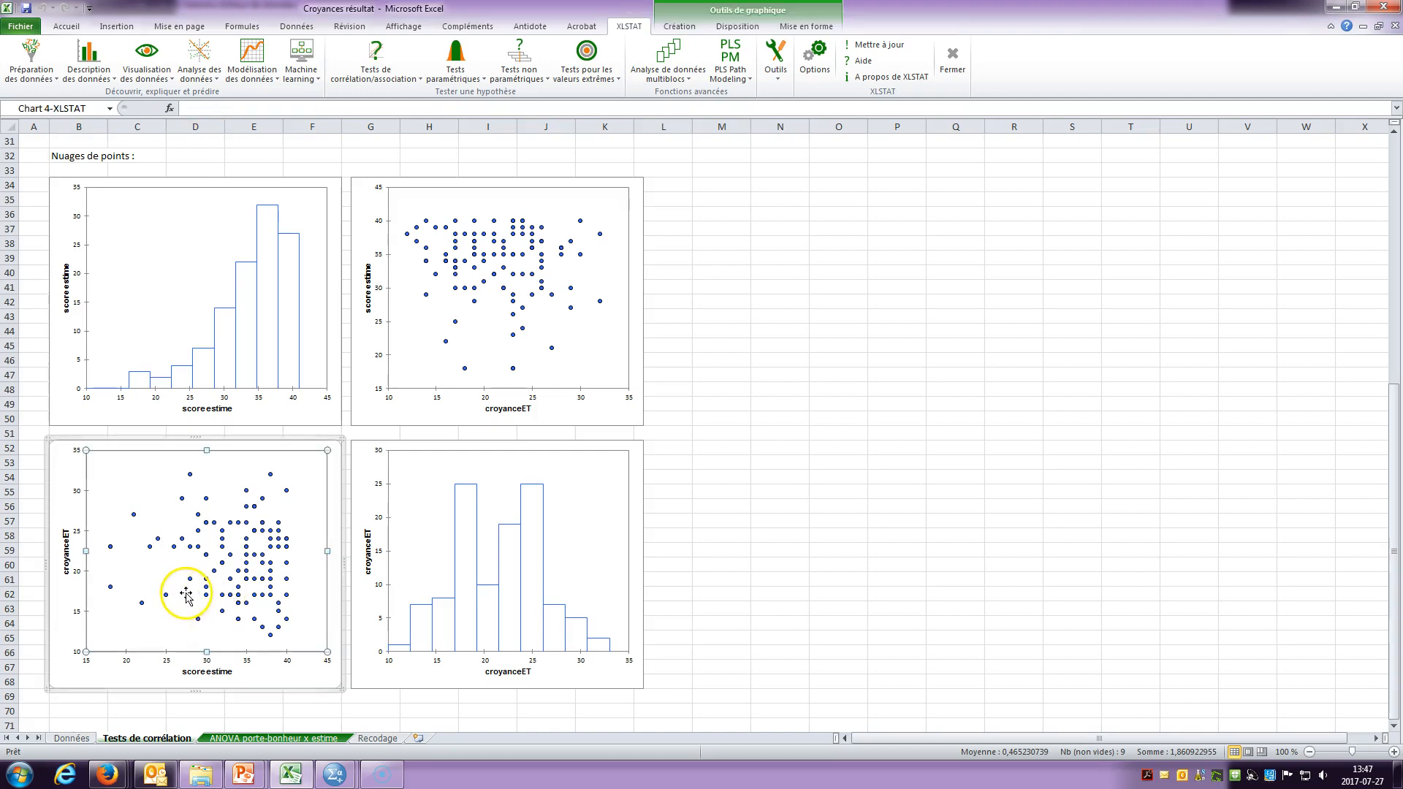
{"action": "left_click", "coordinate": [525, 343]}
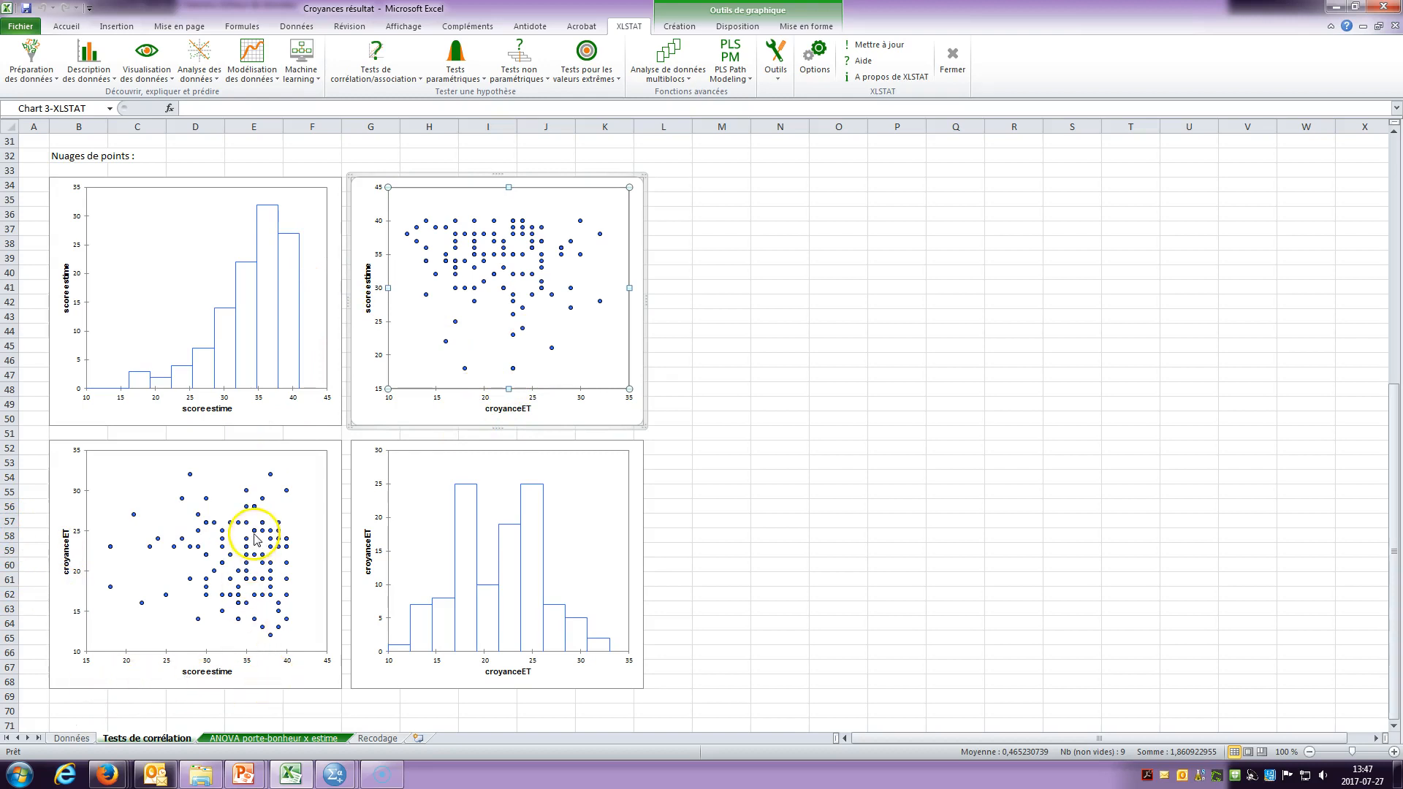
- Delete both histograms and the scatter plot with score estime on the horizontal axis, and move the remaining scatter plot under the Nuages de points heading
{"action": "left_click", "coordinate": [467, 585]}
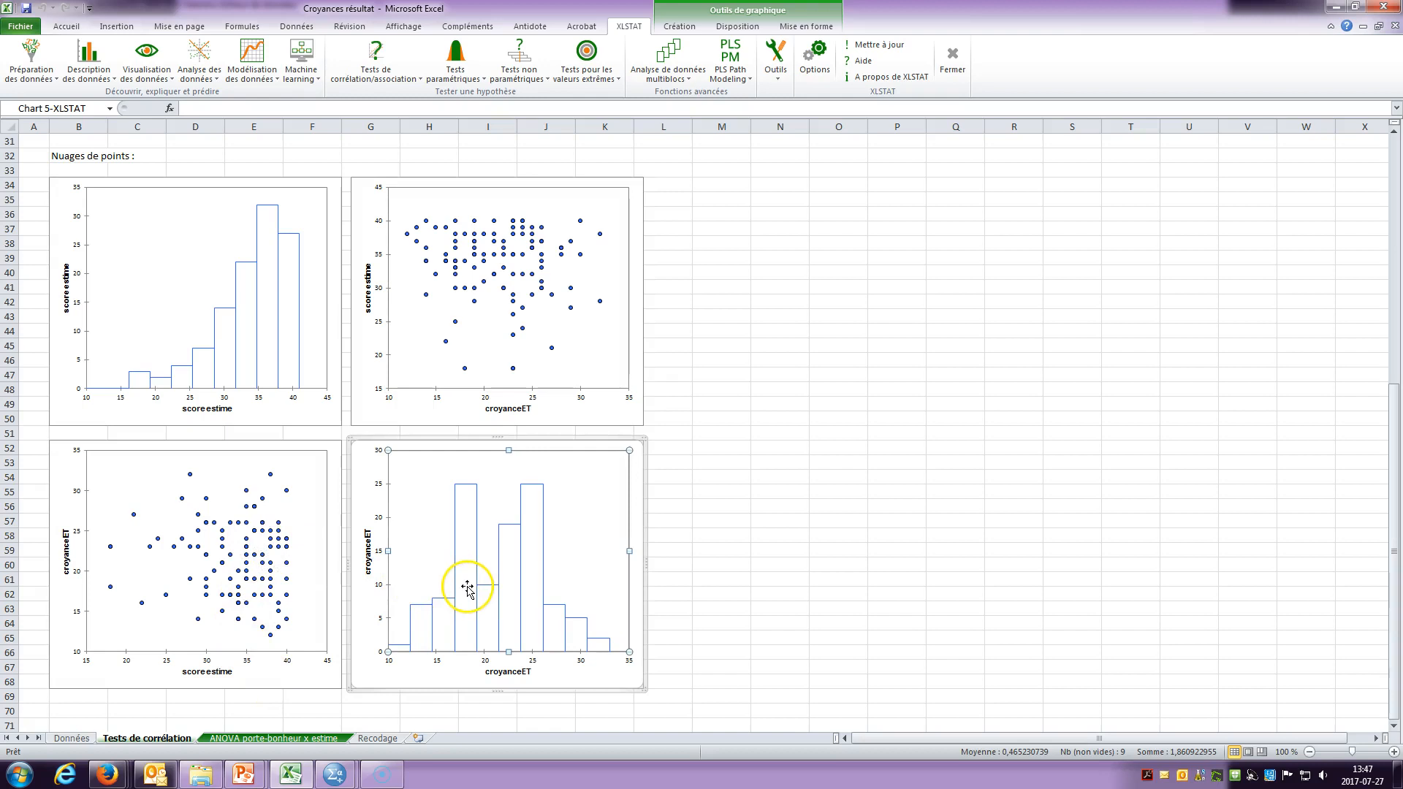
{"action": "left_click_drag", "start_coordinate": [419, 597], "coordinate": [424, 620]}
{"action": "left_click", "coordinate": [348, 439]}
{"action": "key", "text": "Delete"}
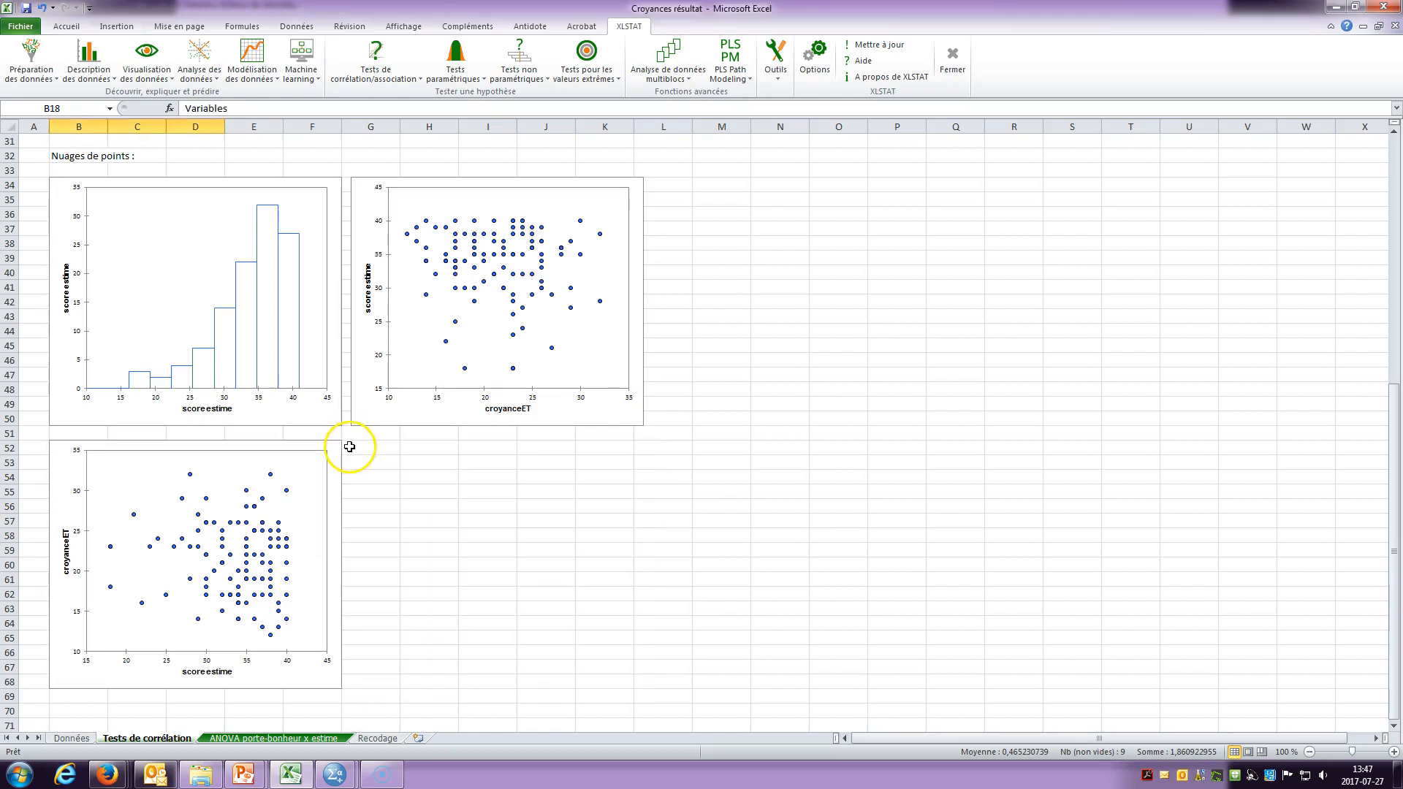
{"action": "left_click", "coordinate": [338, 442]}
{"action": "key", "text": "Delete"}
{"action": "left_click", "coordinate": [336, 179]}
{"action": "key", "text": "Delete"}
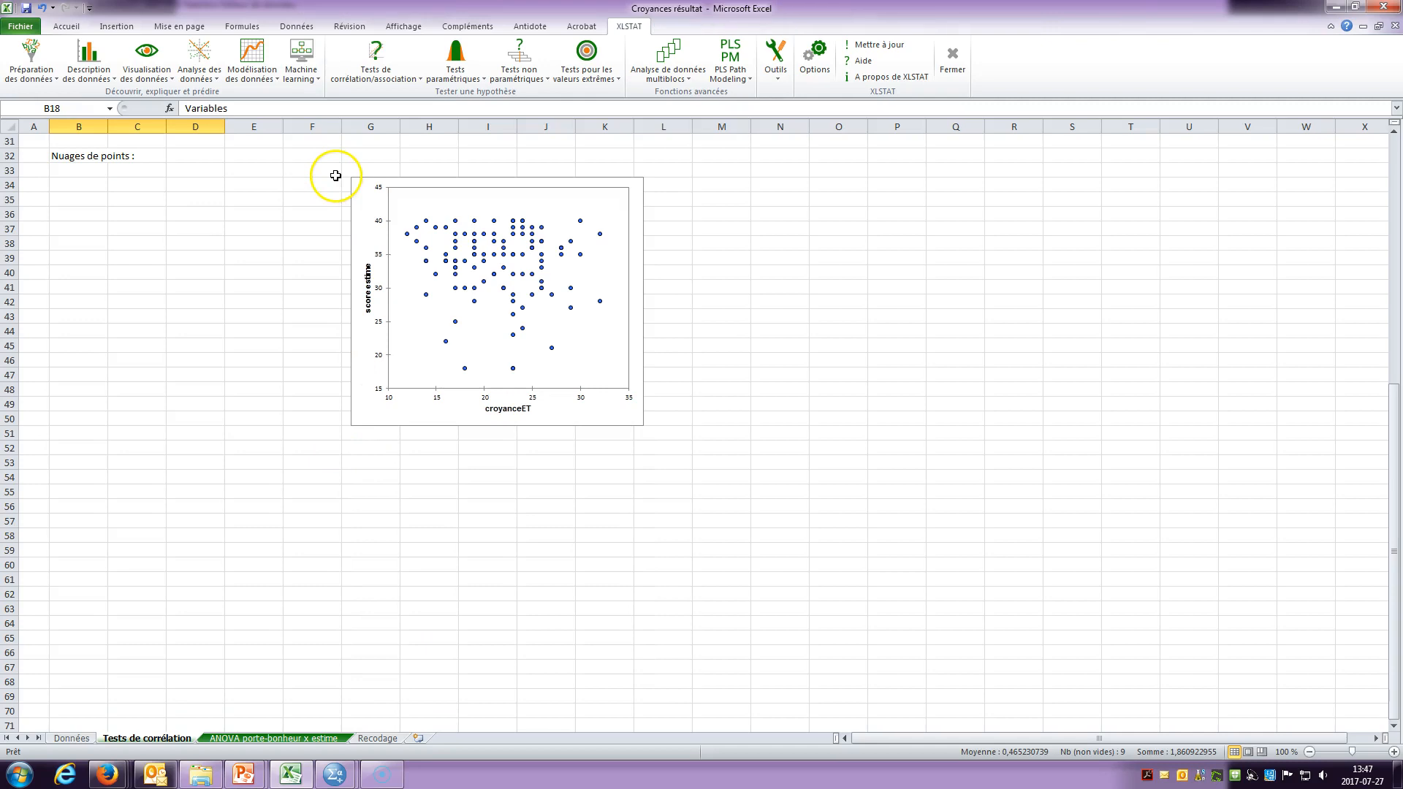
{"action": "left_click_drag", "start_coordinate": [401, 178], "coordinate": [116, 188]}
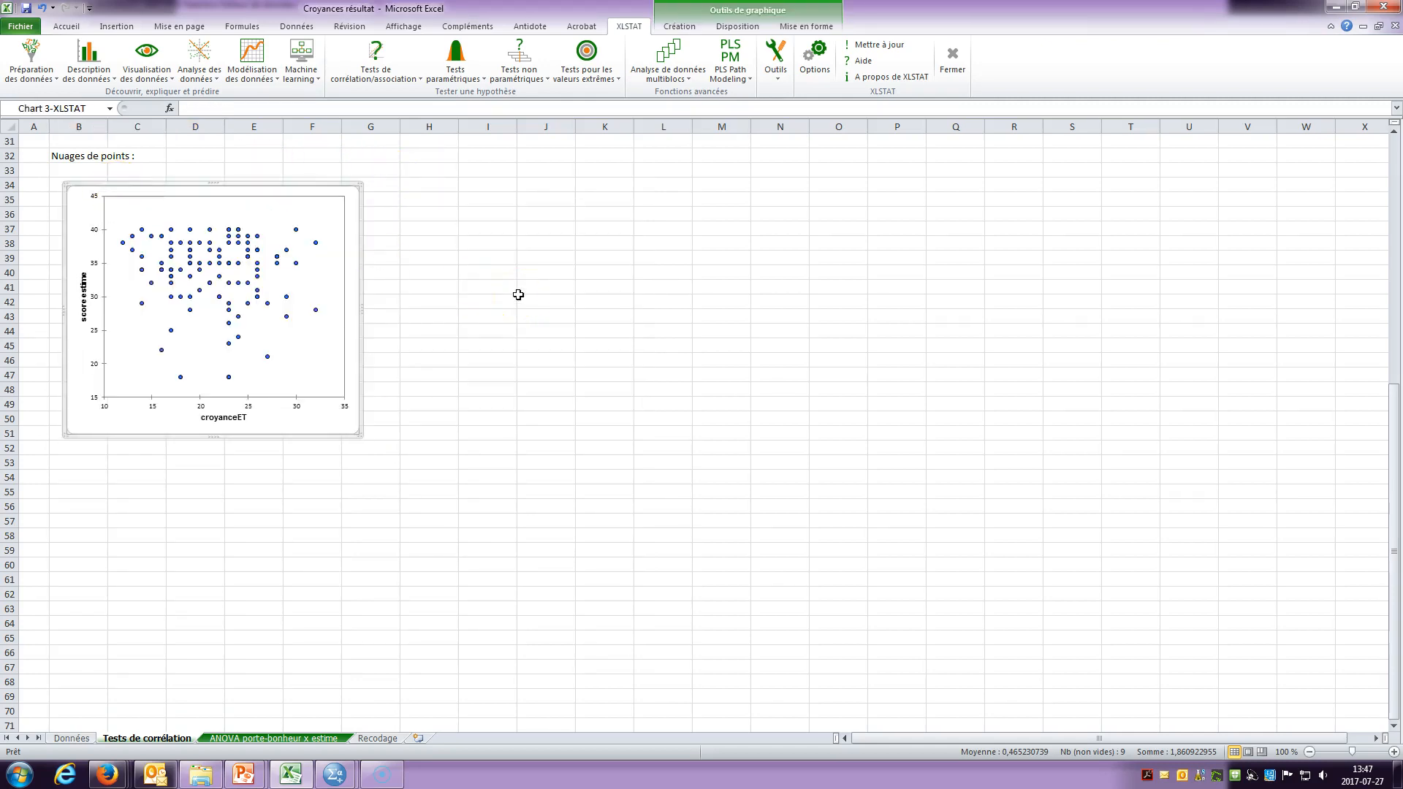